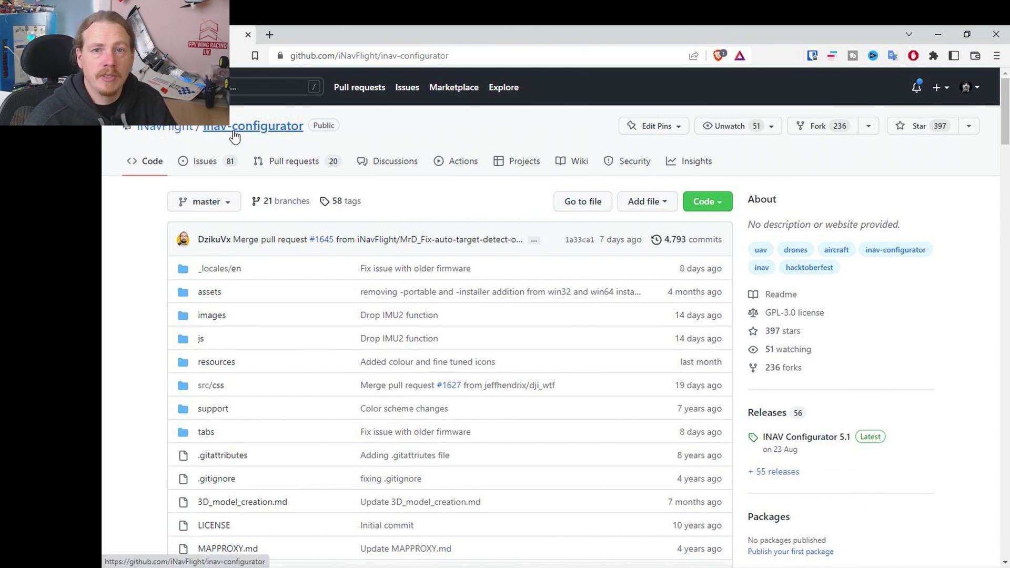
Read the README's 'Different map providers' section, then return to the top of the inav-configurator repository page
{"action": "scroll", "coordinate": [450, 223], "scroll_direction": "down", "scroll_amount": 10}
{"action": "scroll", "coordinate": [514, 298], "scroll_direction": "down", "scroll_amount": 20}
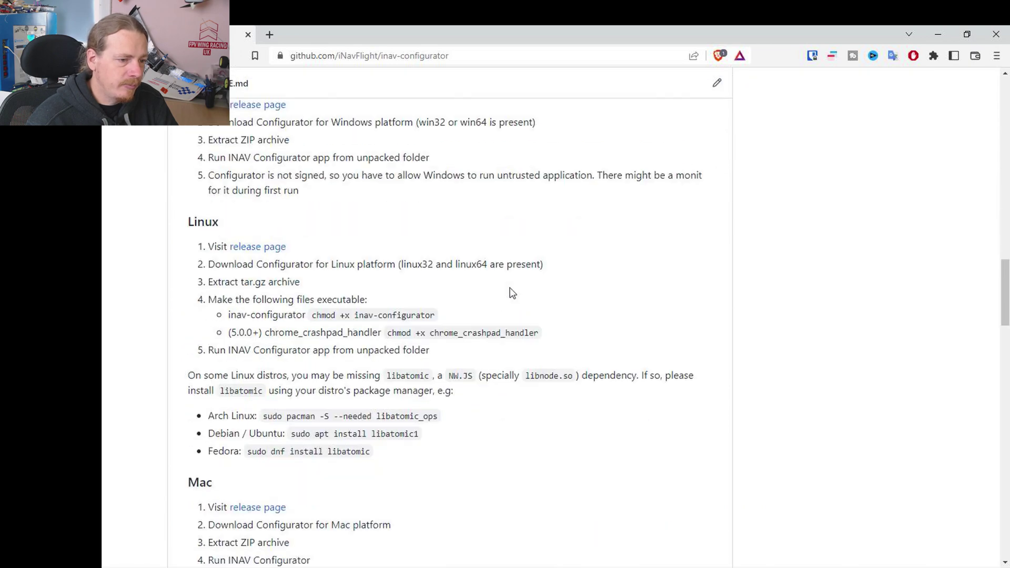
{"action": "scroll", "coordinate": [483, 172], "scroll_direction": "up", "scroll_amount": 3}
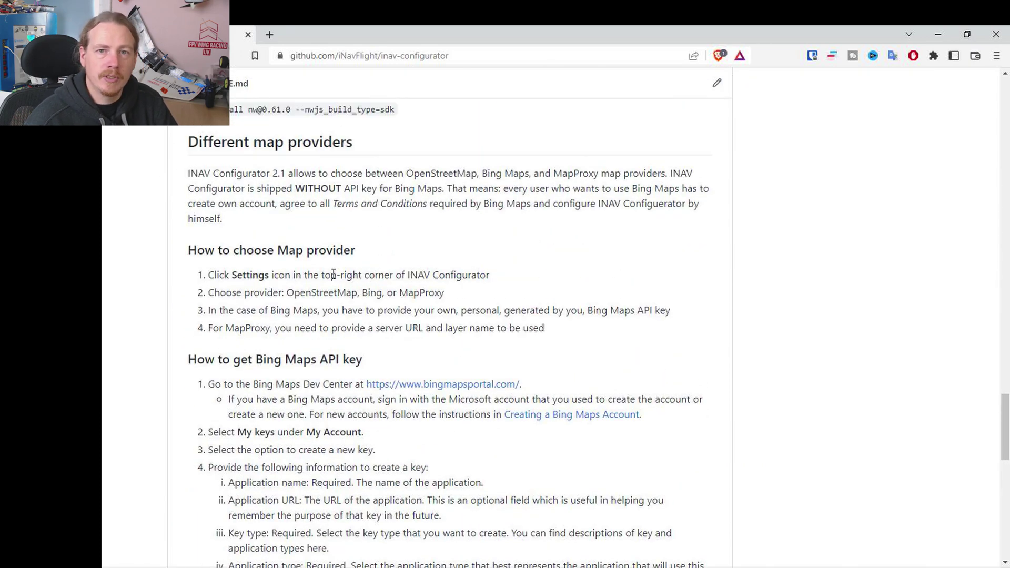
{"action": "left_click_drag", "start_coordinate": [1005, 415], "coordinate": [1004, 100]}
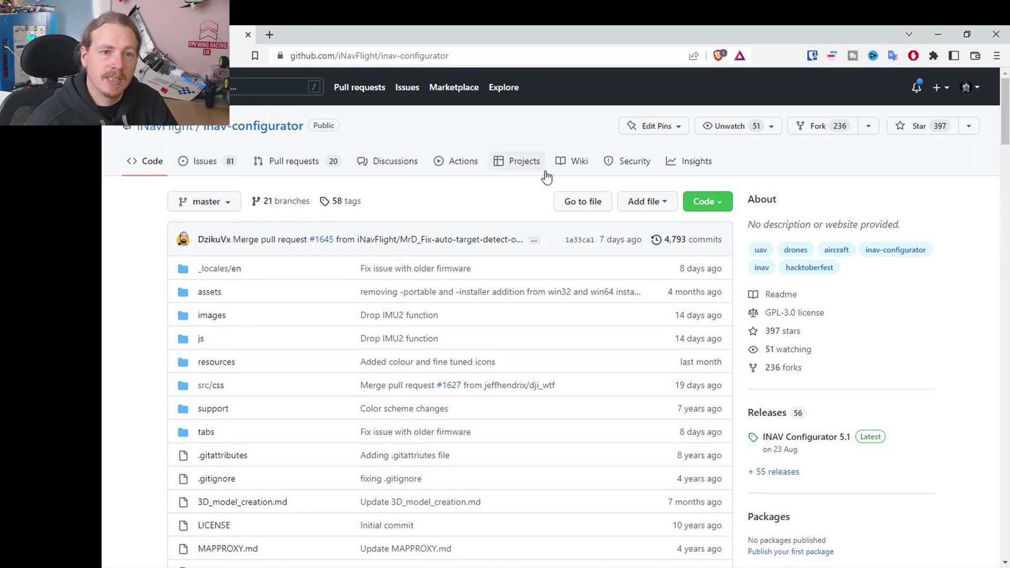
Open the wiki's Configurator Settings page at 'Setting up Bing Maps', then switch back to INAV Configurator
{"action": "left_click", "coordinate": [579, 163]}
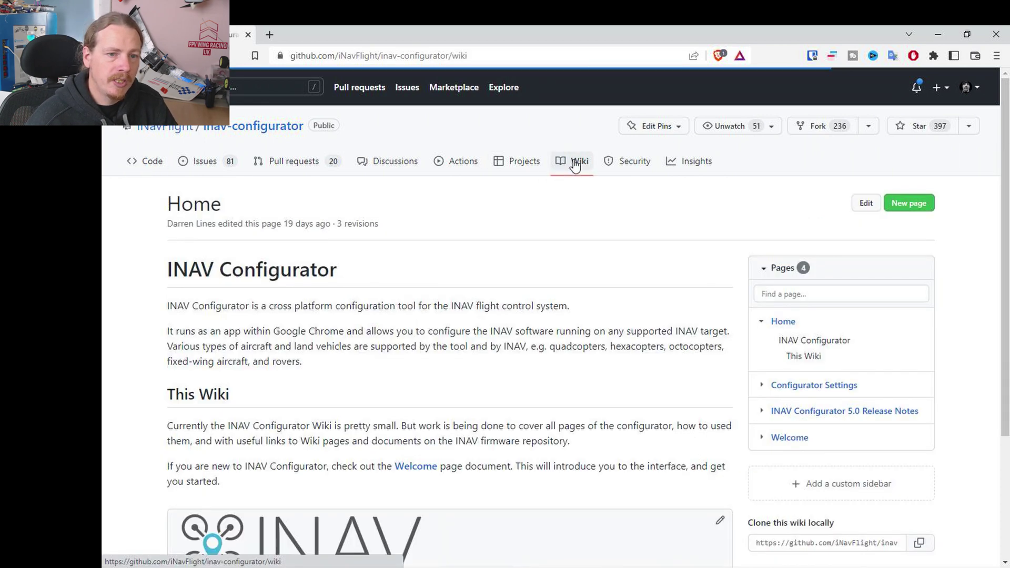
{"action": "scroll", "coordinate": [500, 315], "scroll_direction": "down", "scroll_amount": 1}
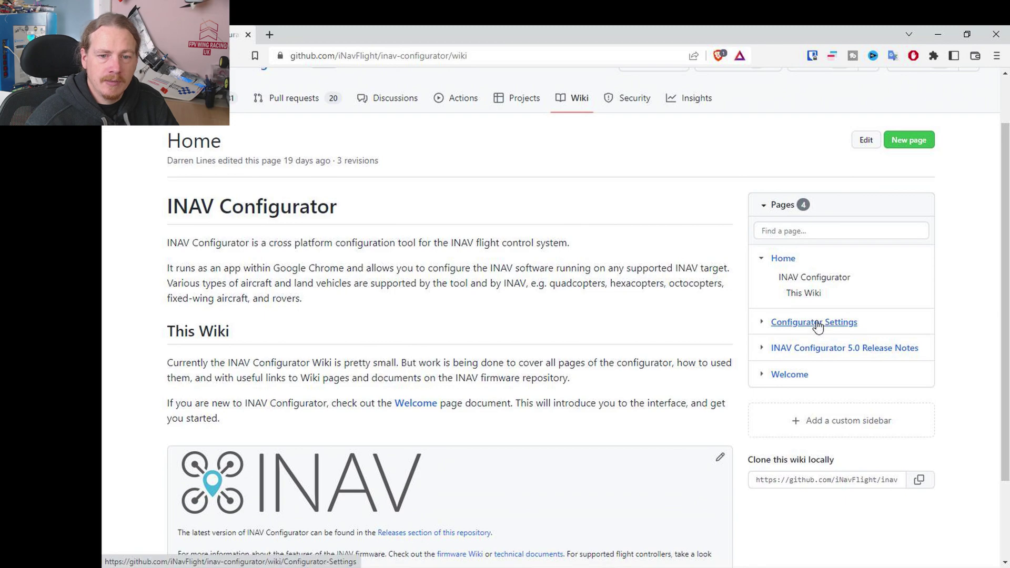
{"action": "left_click", "coordinate": [816, 323]}
{"action": "scroll", "coordinate": [560, 289], "scroll_direction": "down", "scroll_amount": 5}
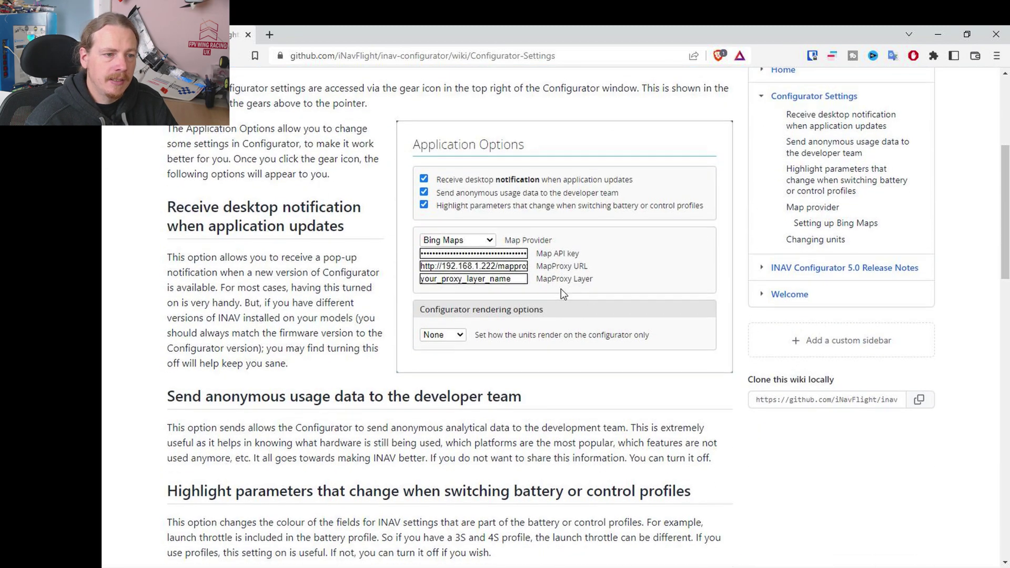
{"action": "scroll", "coordinate": [309, 286], "scroll_direction": "down", "scroll_amount": 7}
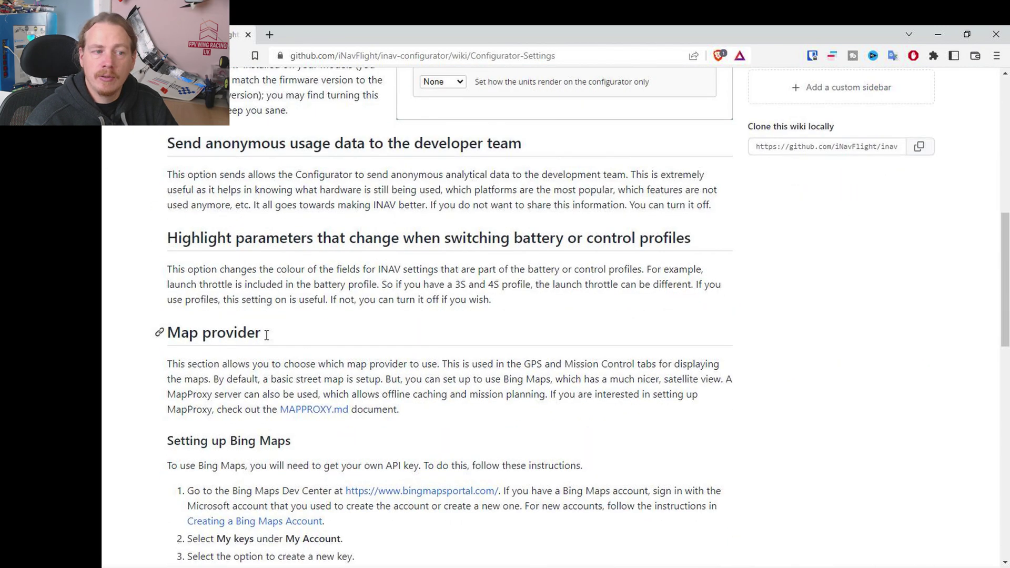
{"action": "scroll", "coordinate": [439, 329], "scroll_direction": "down", "scroll_amount": 2}
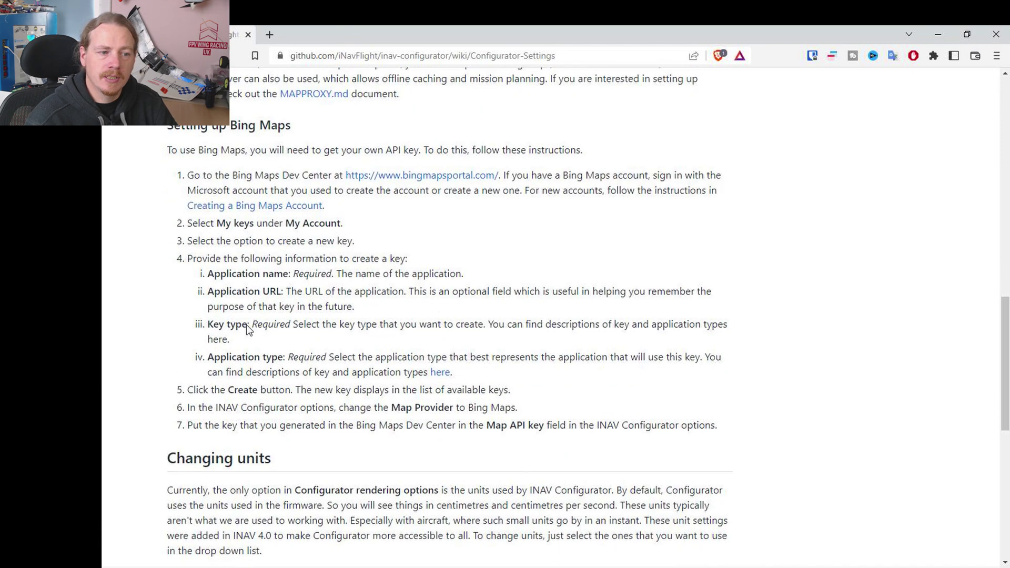
{"action": "scroll", "coordinate": [412, 236], "scroll_direction": "up", "scroll_amount": 1}
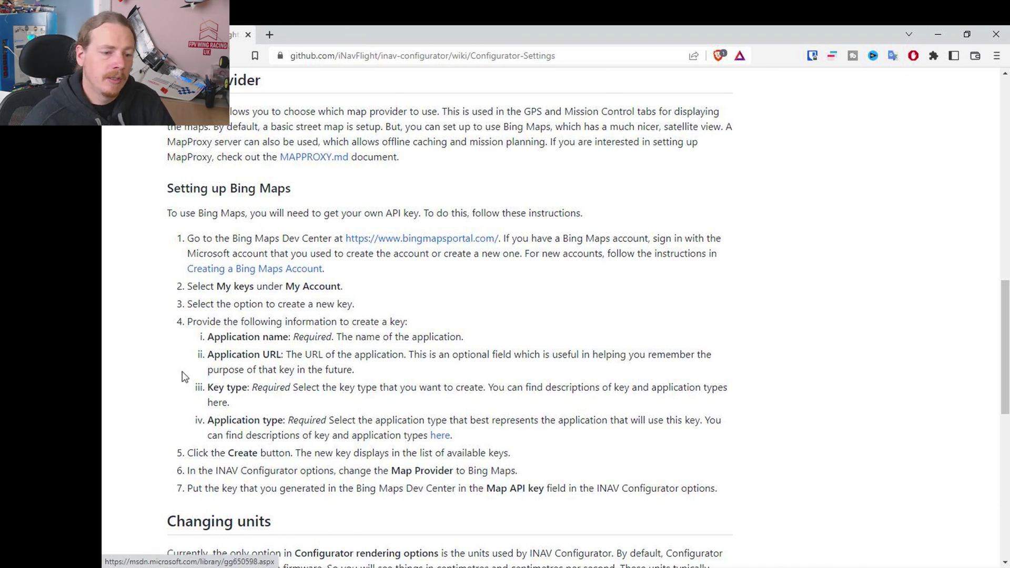
{"action": "key", "text": "alt+Tab"}
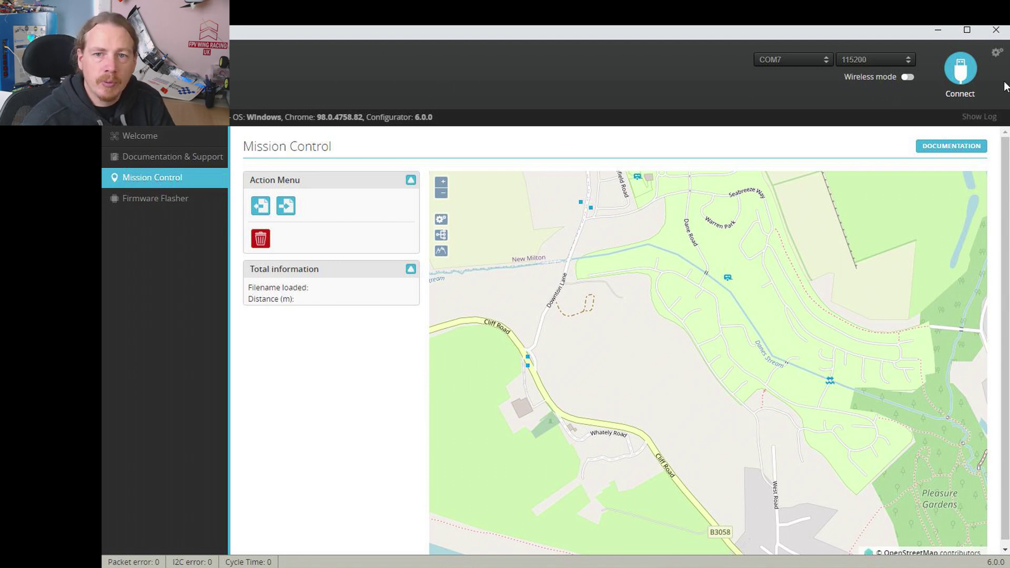
Set the Map Provider to Bing Maps in the application options
{"action": "left_click", "coordinate": [997, 54]}
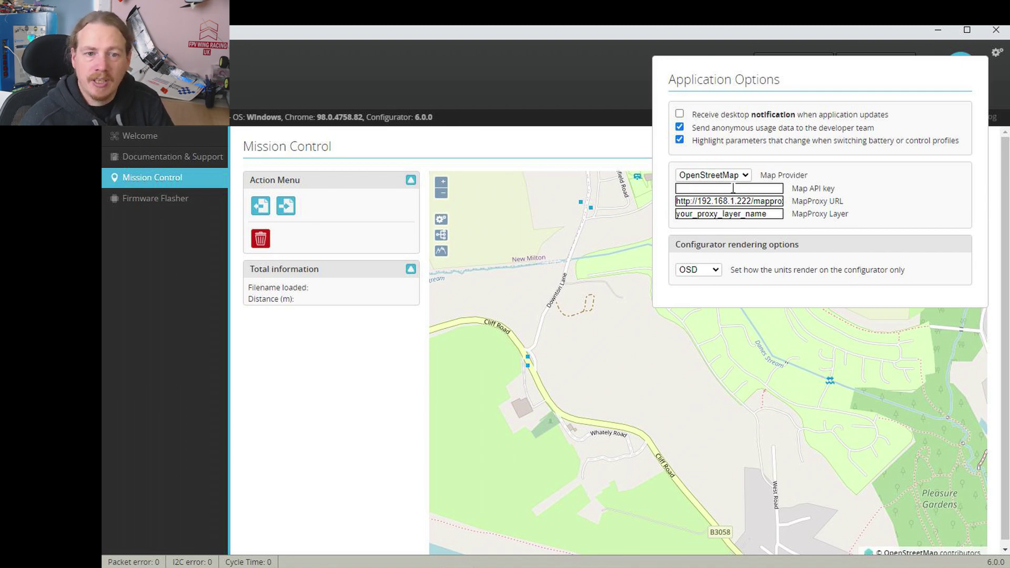
{"action": "left_click", "coordinate": [704, 178]}
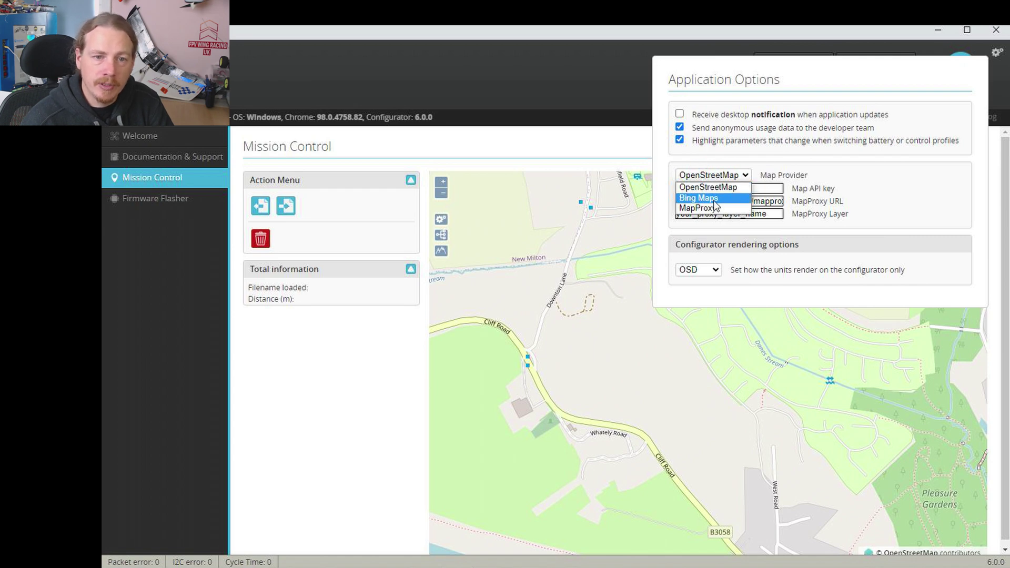
{"action": "left_click", "coordinate": [714, 200]}
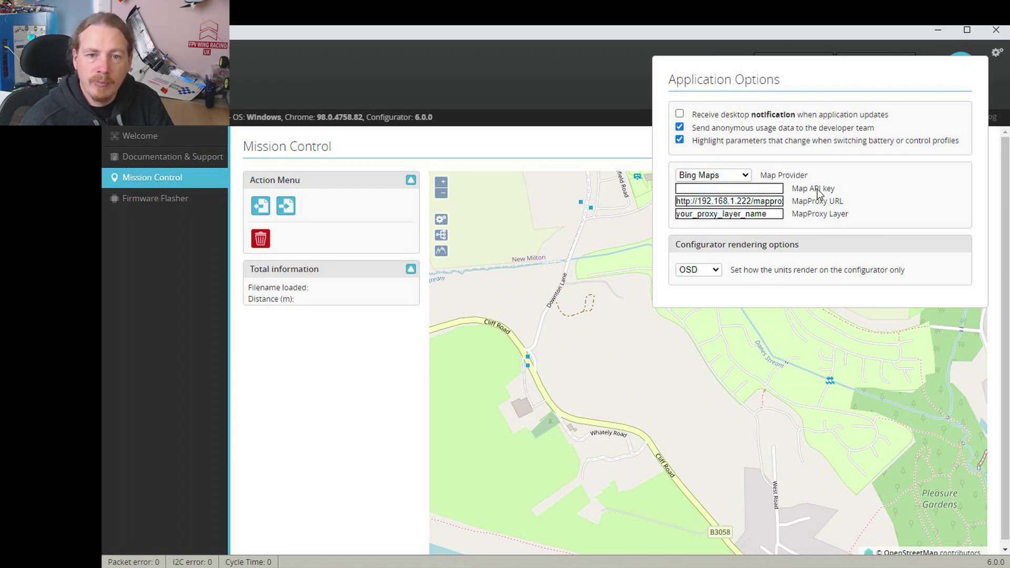
Point out the empty Map API key field and the MapProxy URL and layer settings, then return to the wiki
{"action": "left_click", "coordinate": [790, 188]}
{"action": "left_click_drag", "start_coordinate": [812, 192], "coordinate": [847, 189]}
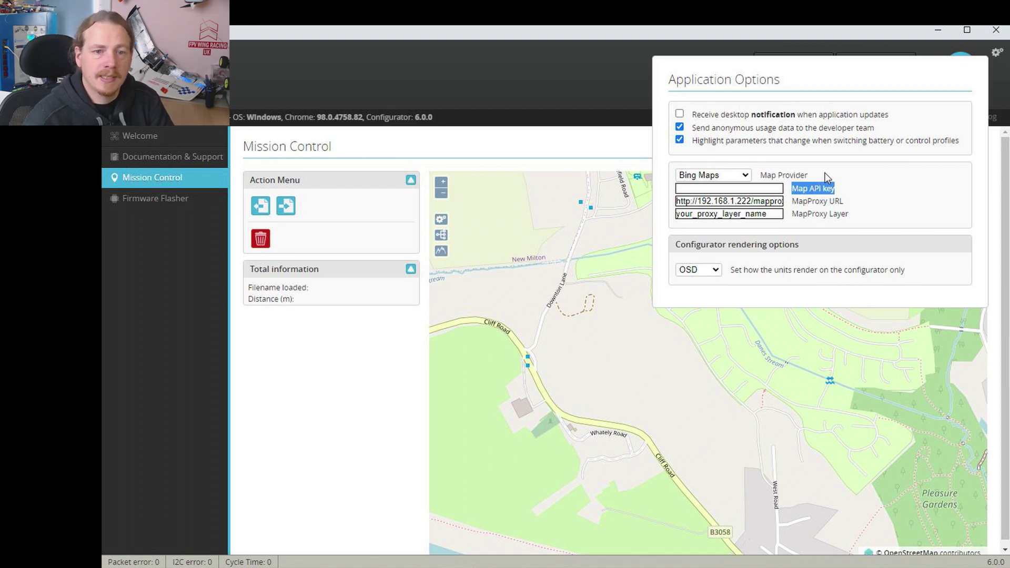
{"action": "left_click", "coordinate": [736, 188]}
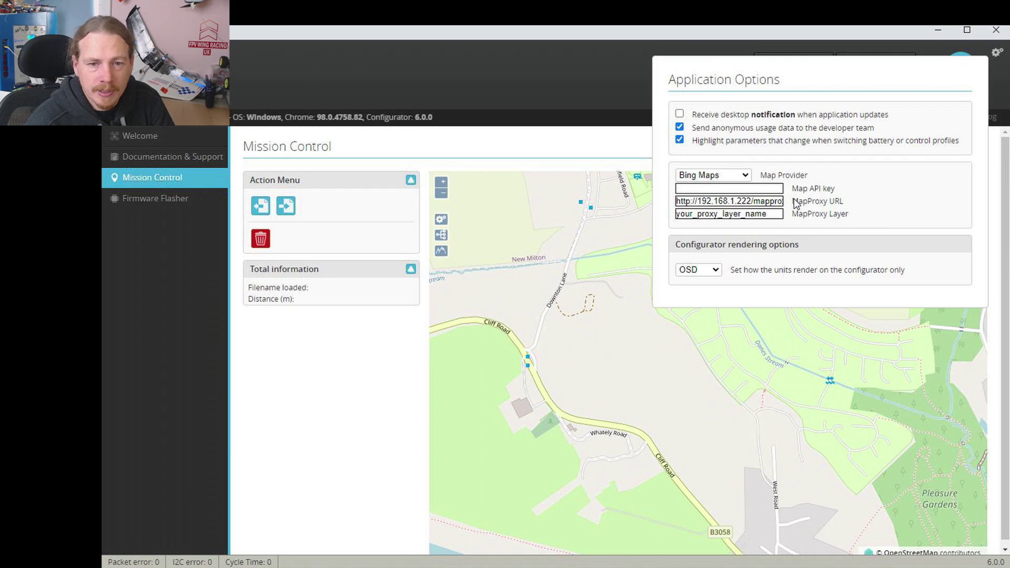
{"action": "left_click_drag", "start_coordinate": [790, 201], "coordinate": [844, 221]}
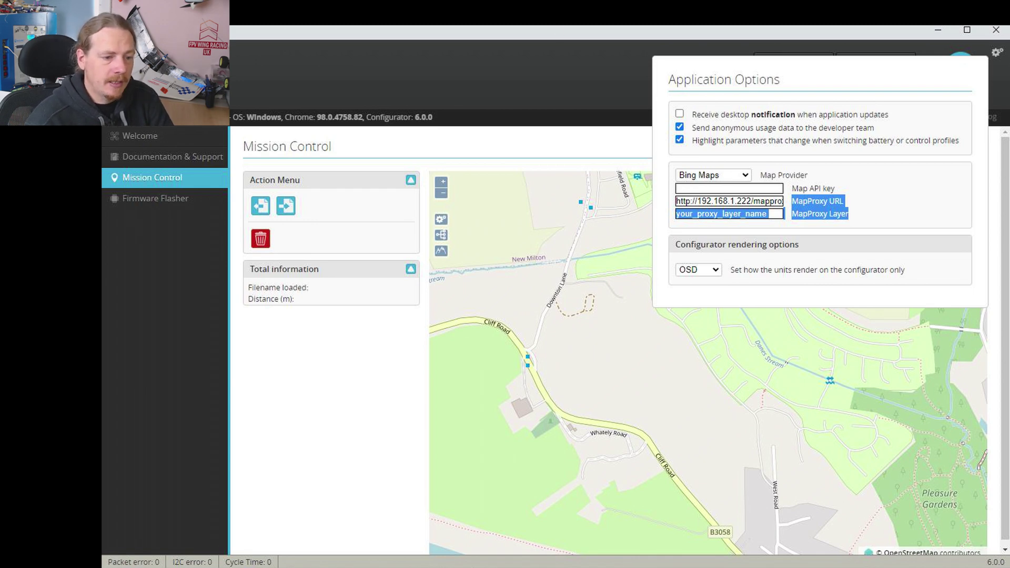
{"action": "key", "text": "alt+Tab"}
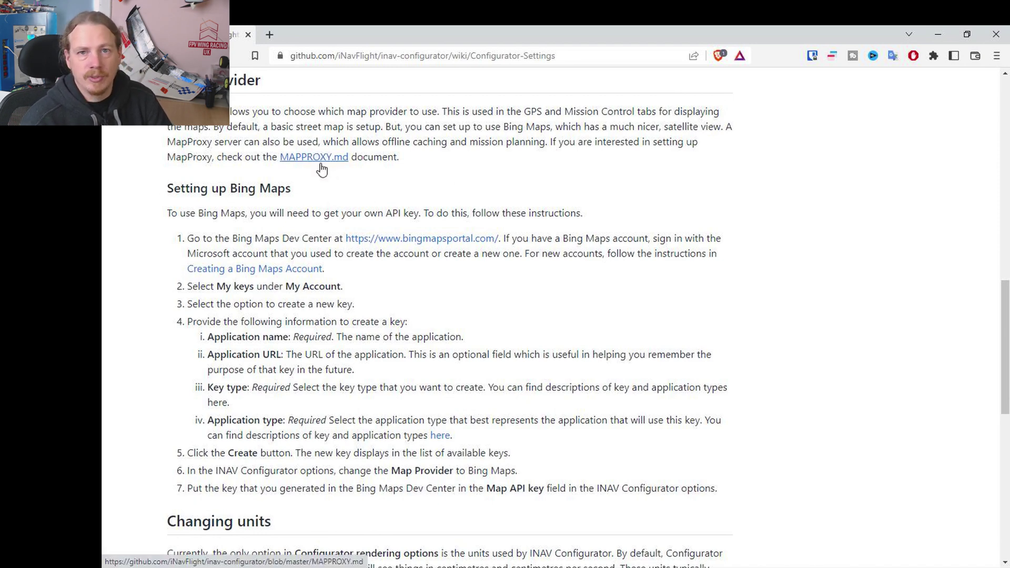
Open MAPPROXY.md in a new tab, look through it, and close it
{"action": "right_click", "coordinate": [336, 157]}
{"action": "left_click", "coordinate": [363, 166]}
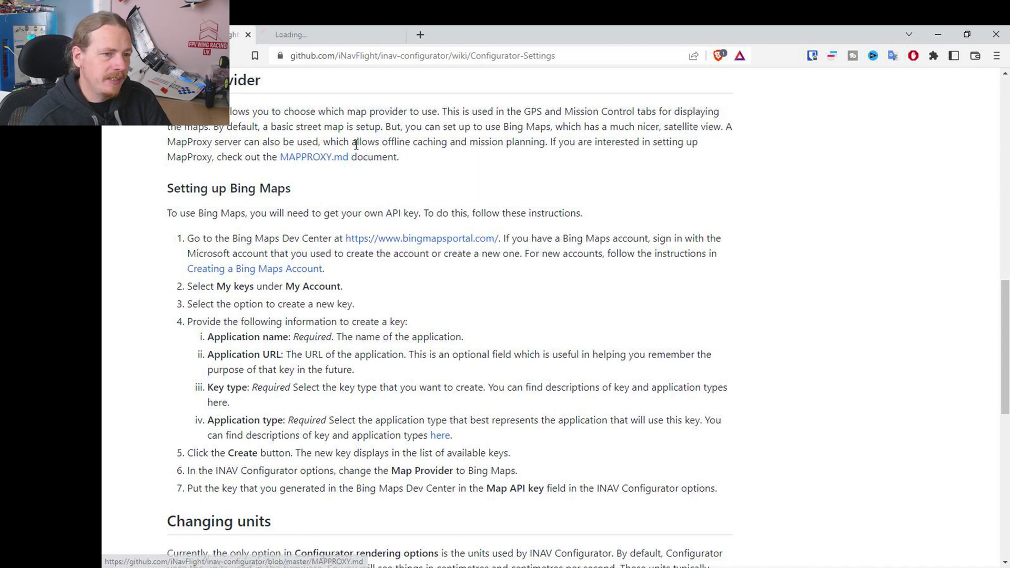
{"action": "left_click", "coordinate": [358, 35]}
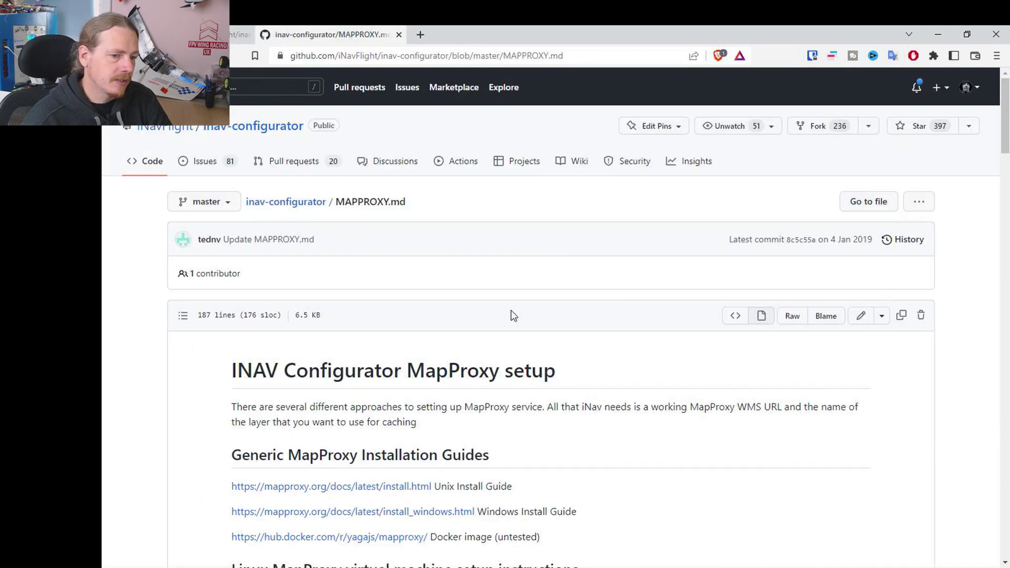
{"action": "scroll", "coordinate": [513, 316], "scroll_direction": "down", "scroll_amount": 2}
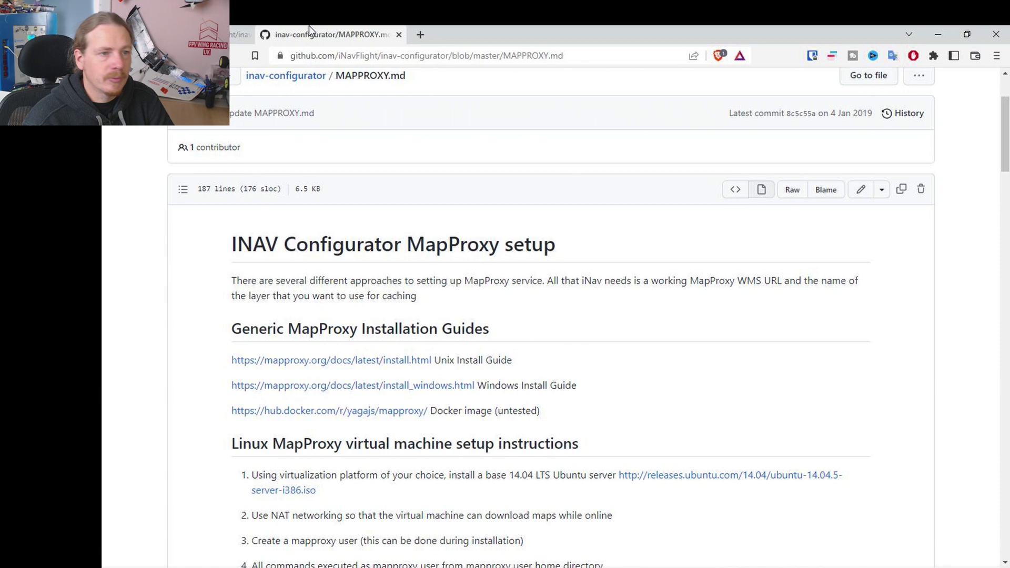
{"action": "left_click", "coordinate": [399, 35]}
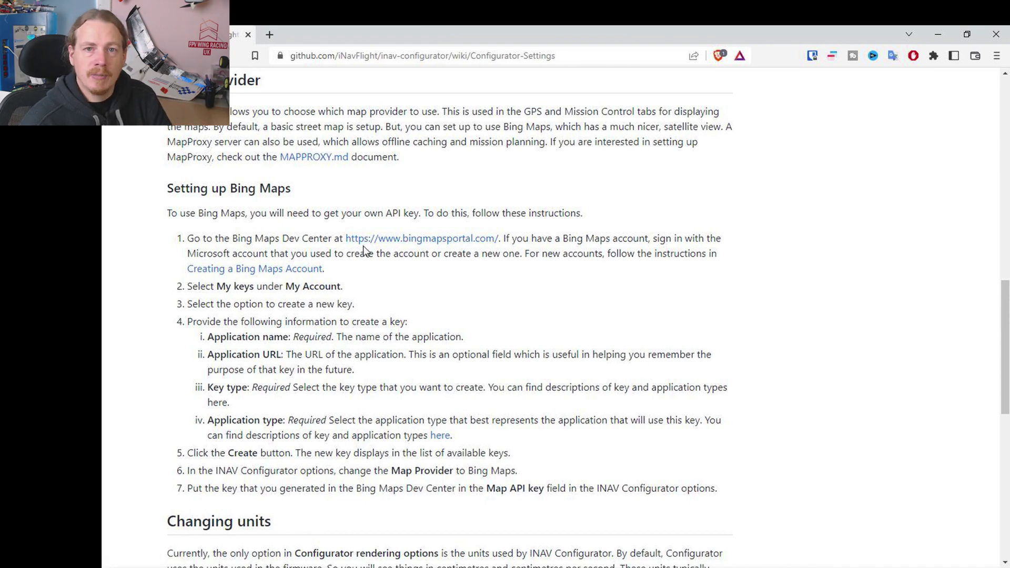
Copy the Bing Maps Dev Center (bingmapsportal) link address from the wiki
{"action": "scroll", "coordinate": [370, 274], "scroll_direction": "down", "scroll_amount": 1}
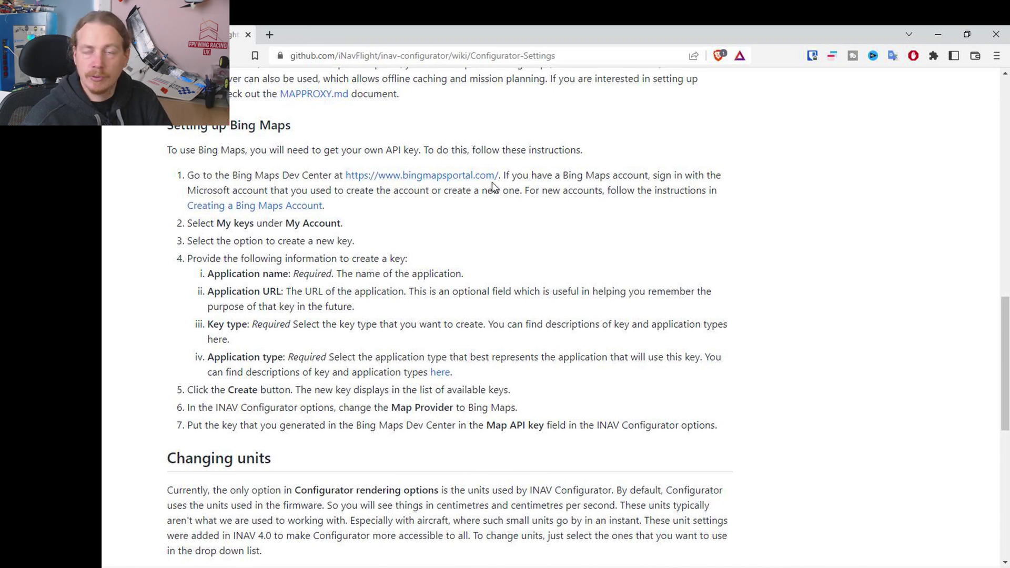
{"action": "left_click_drag", "start_coordinate": [498, 175], "coordinate": [346, 176]}
{"action": "right_click", "coordinate": [361, 179]}
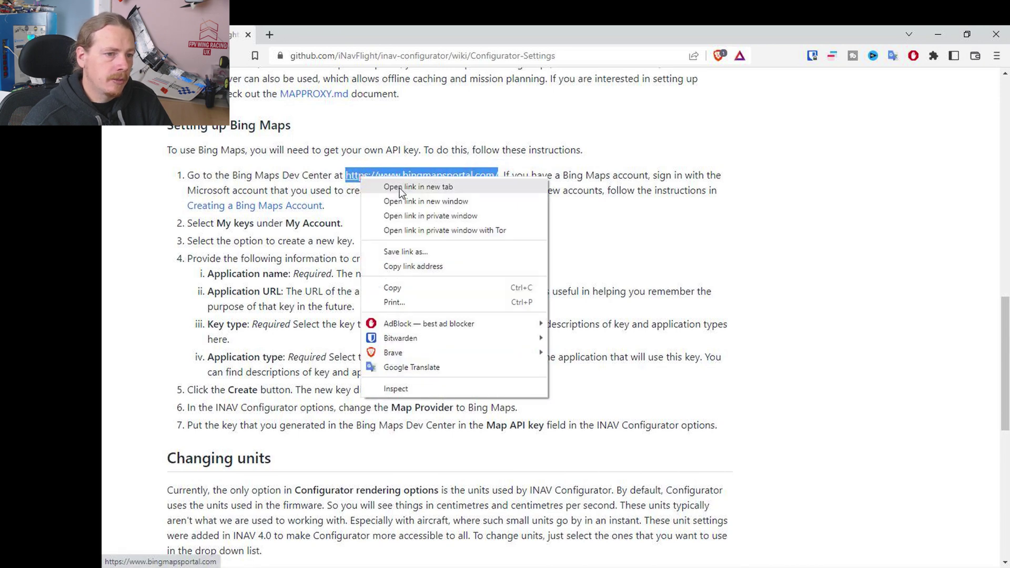
{"action": "left_click", "coordinate": [418, 266]}
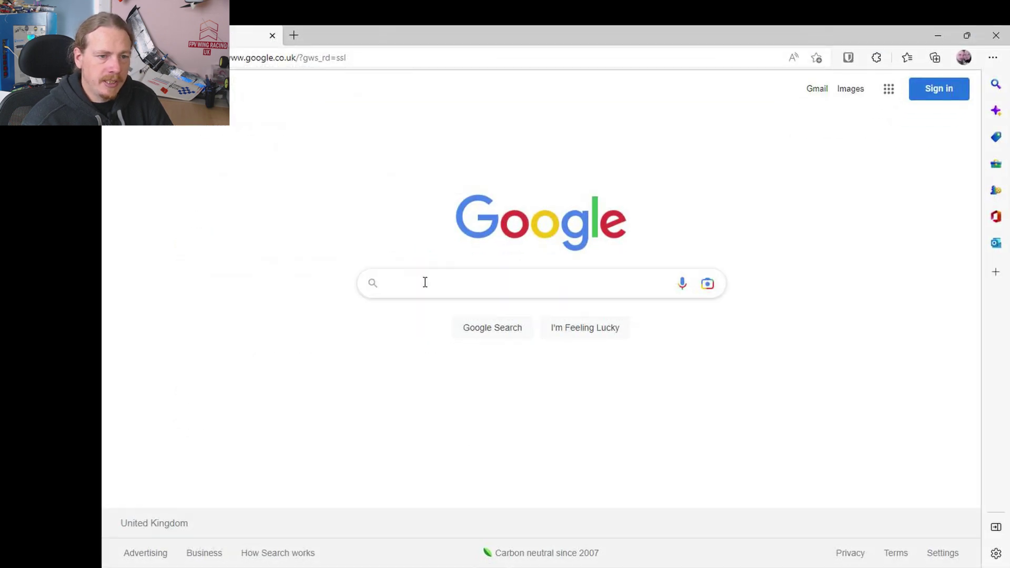
Load the Bing Maps Dev Center site from the copied link address
{"action": "left_click", "coordinate": [361, 58]}
{"action": "key", "text": "ctrl+v"}
{"action": "key", "text": "Return"}
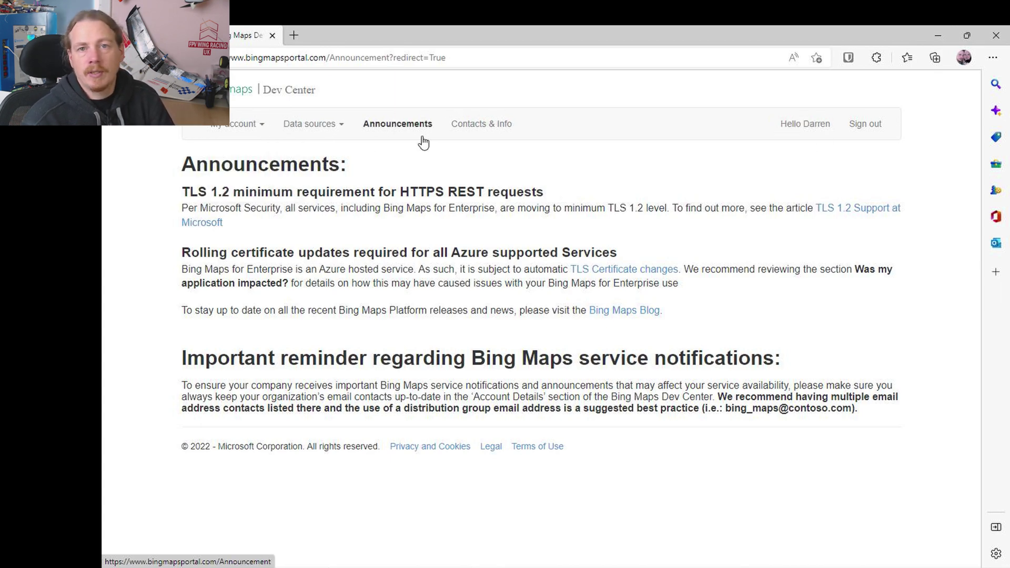
Open My keys and highlight the existing iNav Configurator key's application name
{"action": "left_click", "coordinate": [241, 125]}
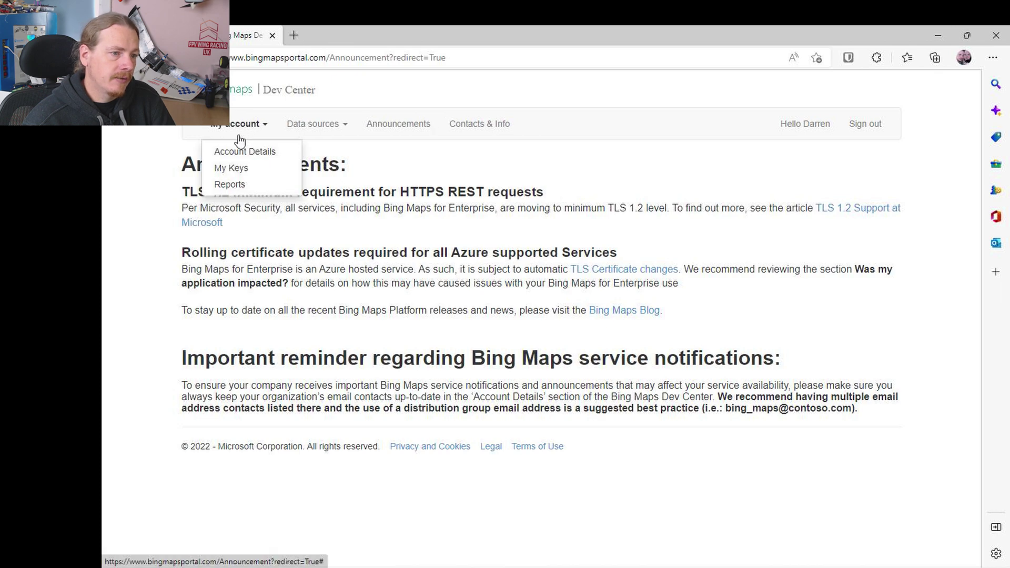
{"action": "left_click", "coordinate": [237, 169]}
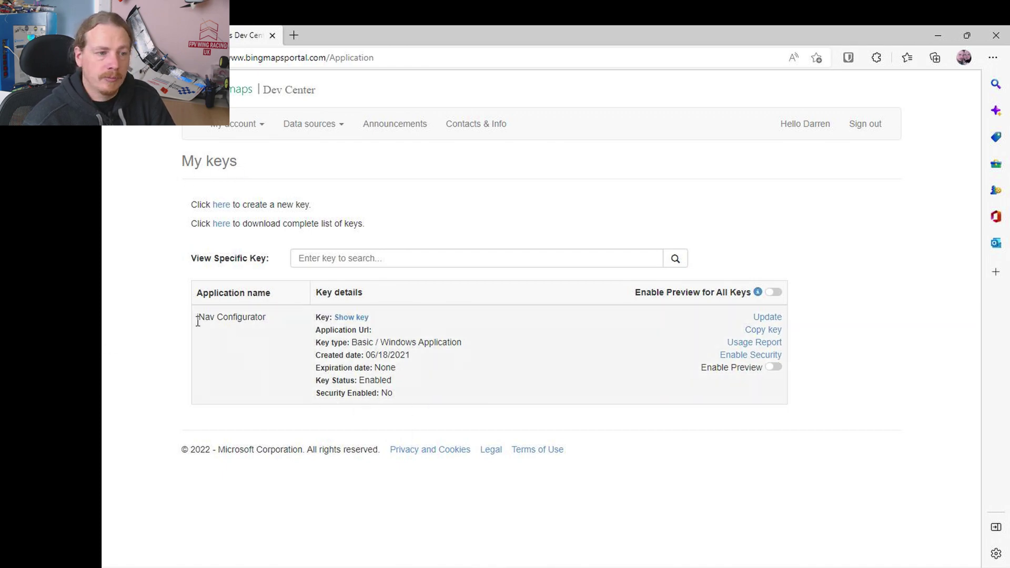
{"action": "left_click_drag", "start_coordinate": [210, 318], "coordinate": [284, 322]}
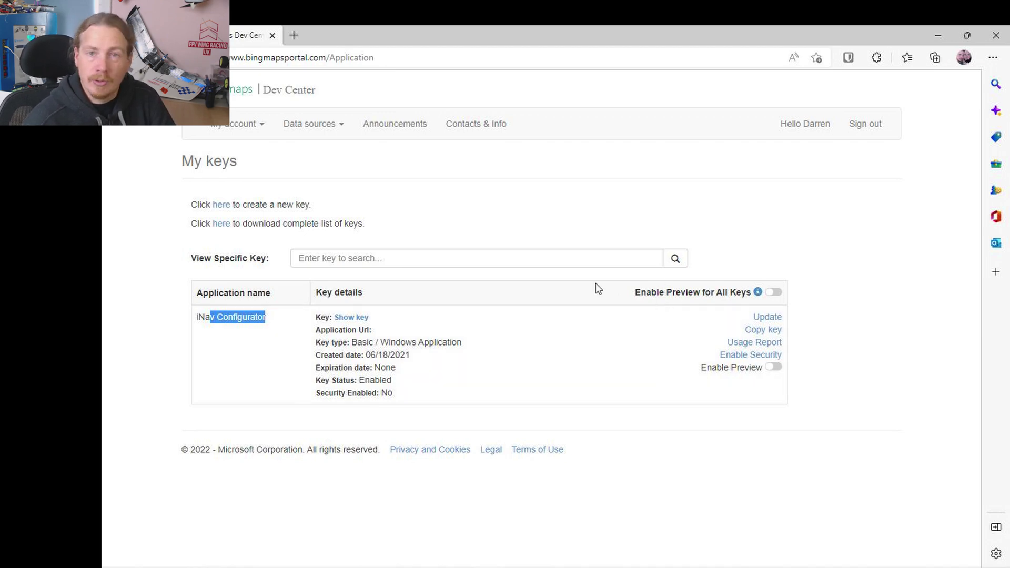
Open the create-key form and enter 'INAV Configurator' as the application name
{"action": "left_click", "coordinate": [221, 206]}
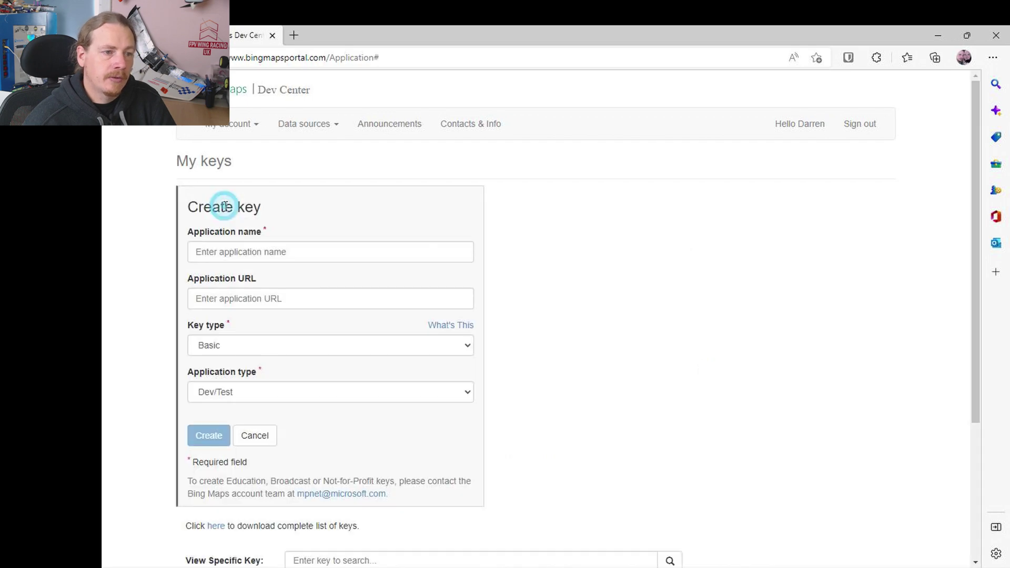
{"action": "left_click", "coordinate": [293, 252]}
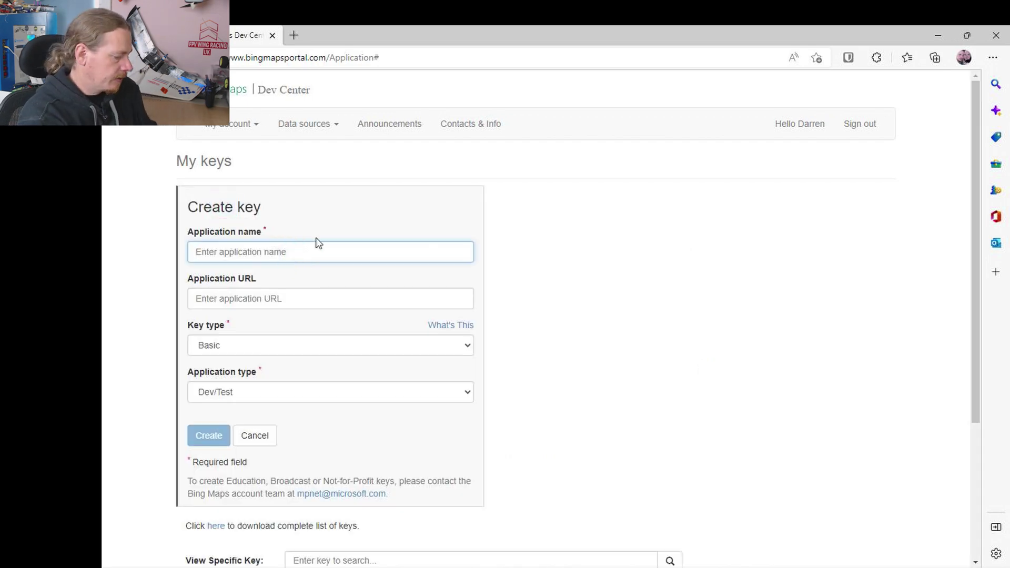
{"action": "type", "text": "IM"}
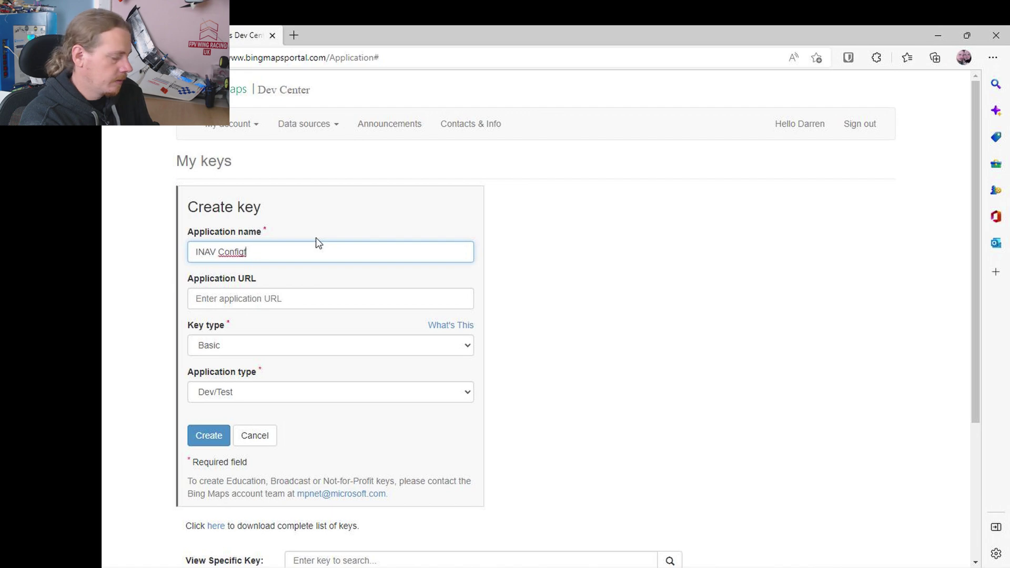
{"action": "type", "text": "rator"}
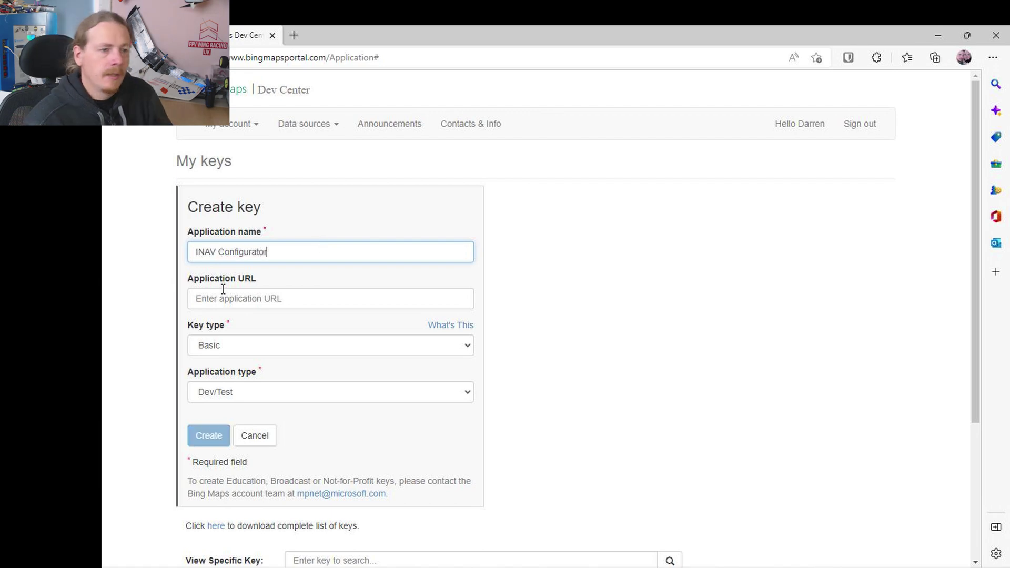
Keep the Basic key type, choose Windows Application as application type, and submit the form
{"action": "left_click", "coordinate": [261, 347]}
{"action": "left_click", "coordinate": [260, 345]}
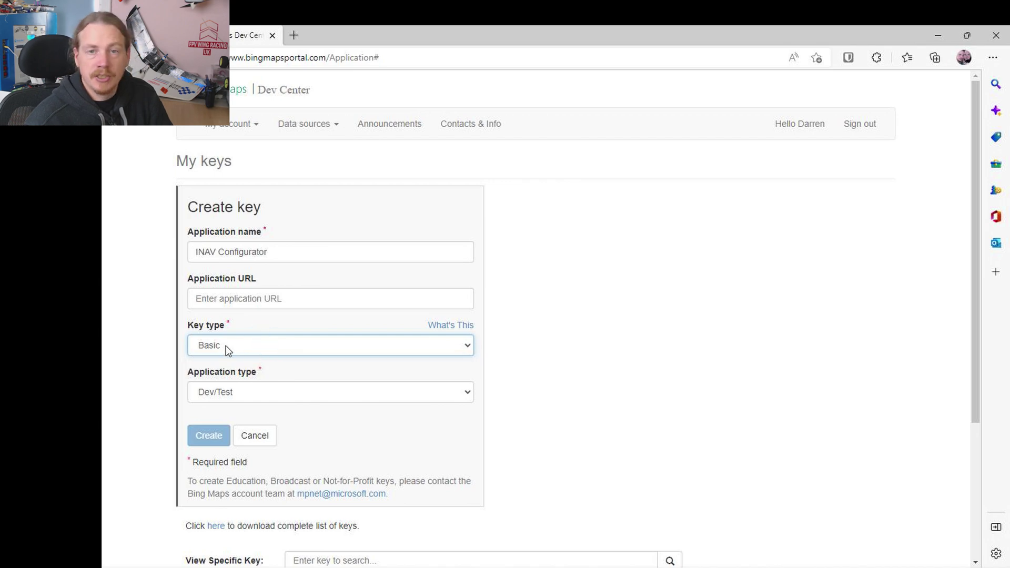
{"action": "left_click", "coordinate": [289, 394]}
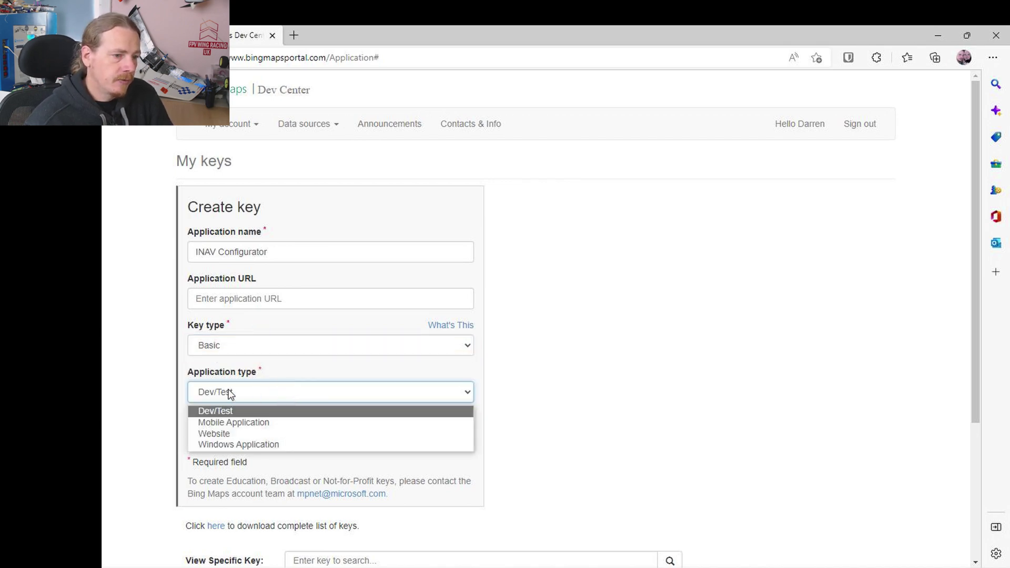
{"action": "left_click", "coordinate": [249, 445]}
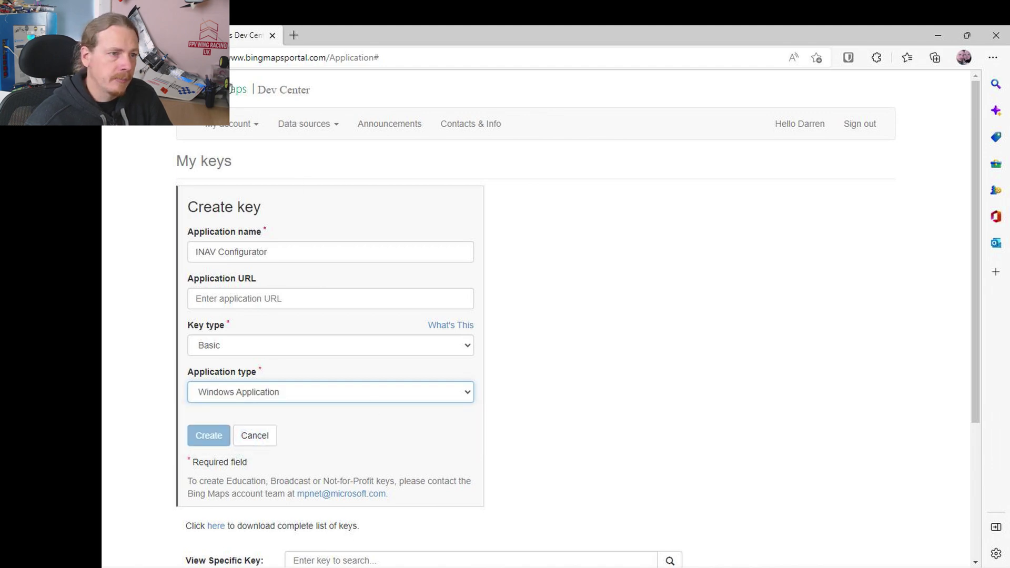
{"action": "scroll", "coordinate": [542, 337], "scroll_direction": "down", "scroll_amount": 2}
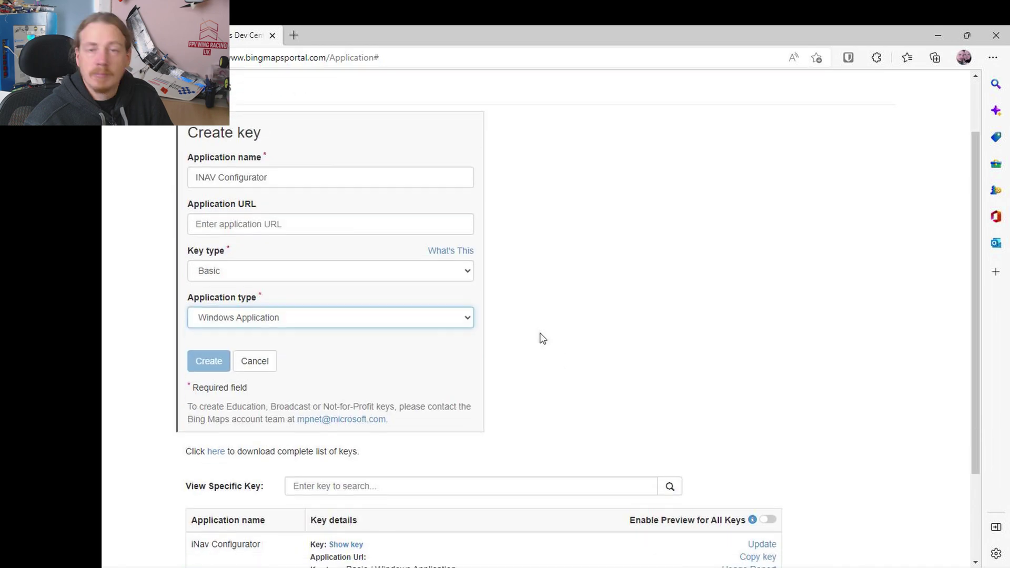
{"action": "scroll", "coordinate": [428, 293], "scroll_direction": "down", "scroll_amount": 3}
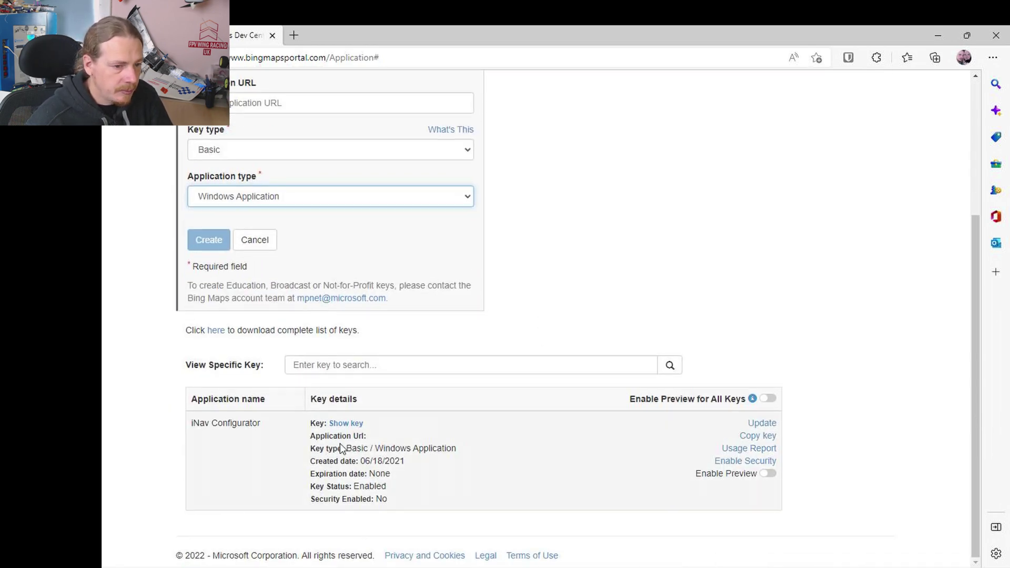
{"action": "scroll", "coordinate": [458, 447], "scroll_direction": "up", "scroll_amount": 5}
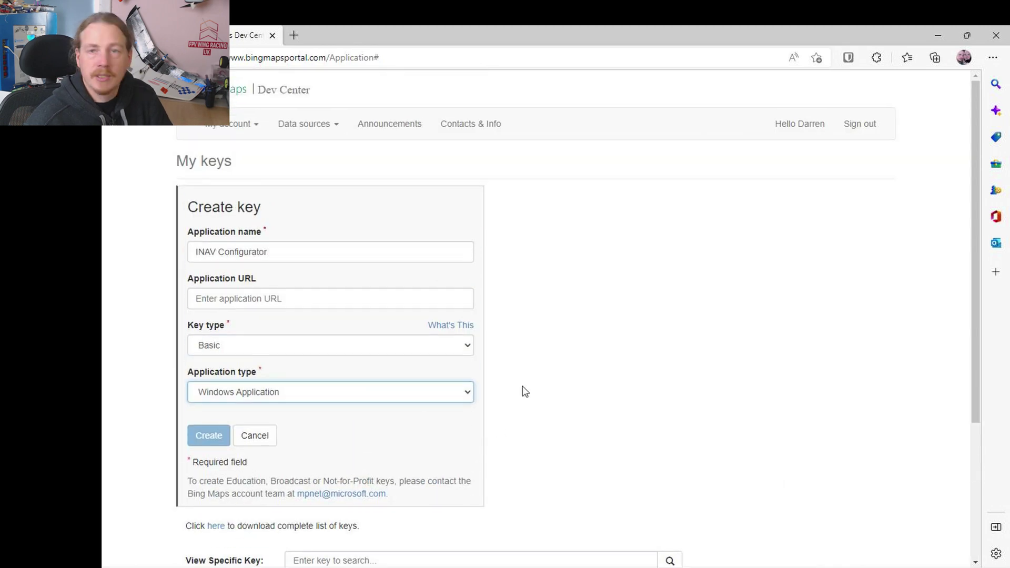
{"action": "left_click", "coordinate": [210, 439]}
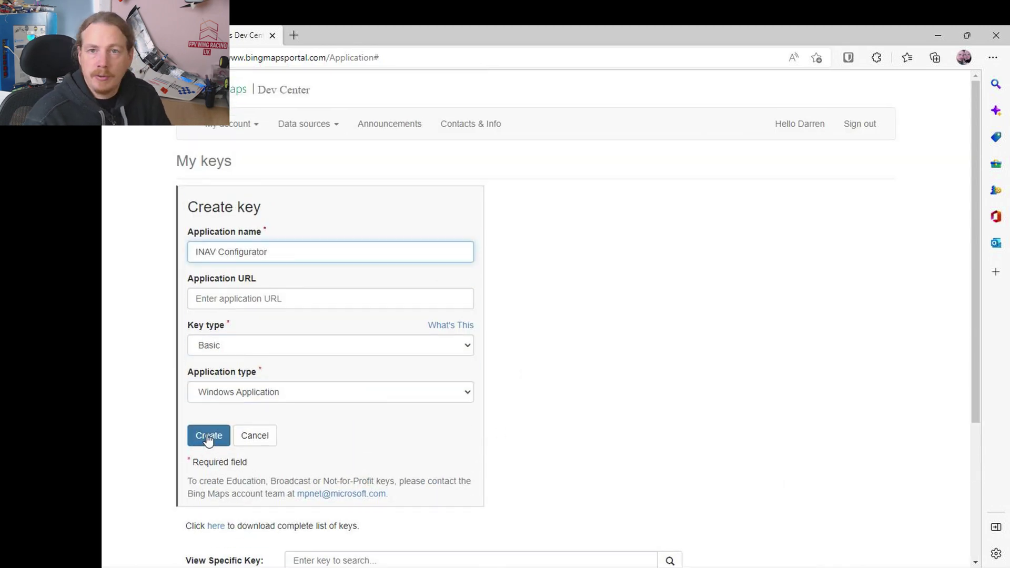
Create the INAV Configurator key, copy its value, and return to INAV Configurator
{"action": "left_click", "coordinate": [209, 440]}
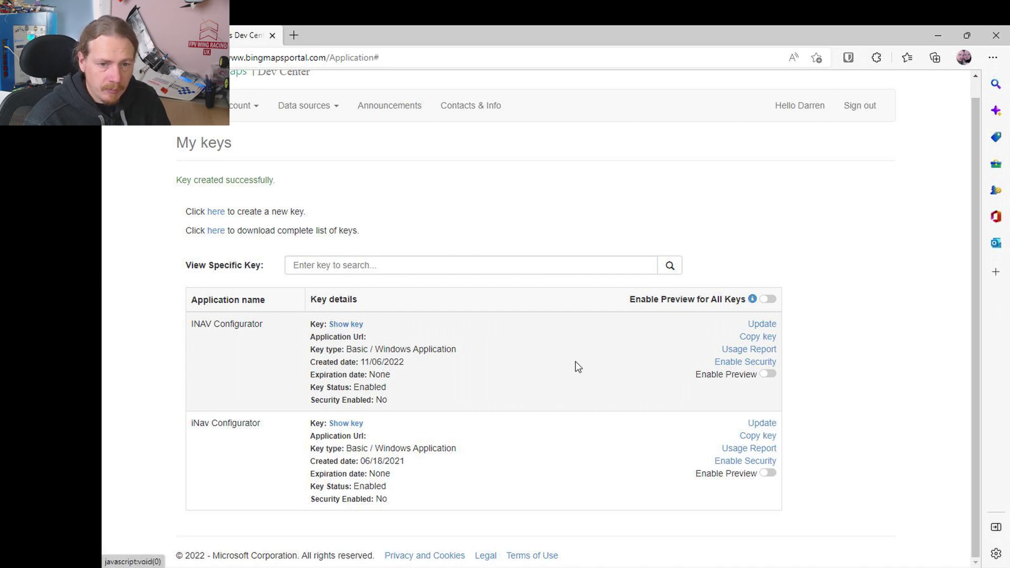
{"action": "left_click", "coordinate": [763, 337]}
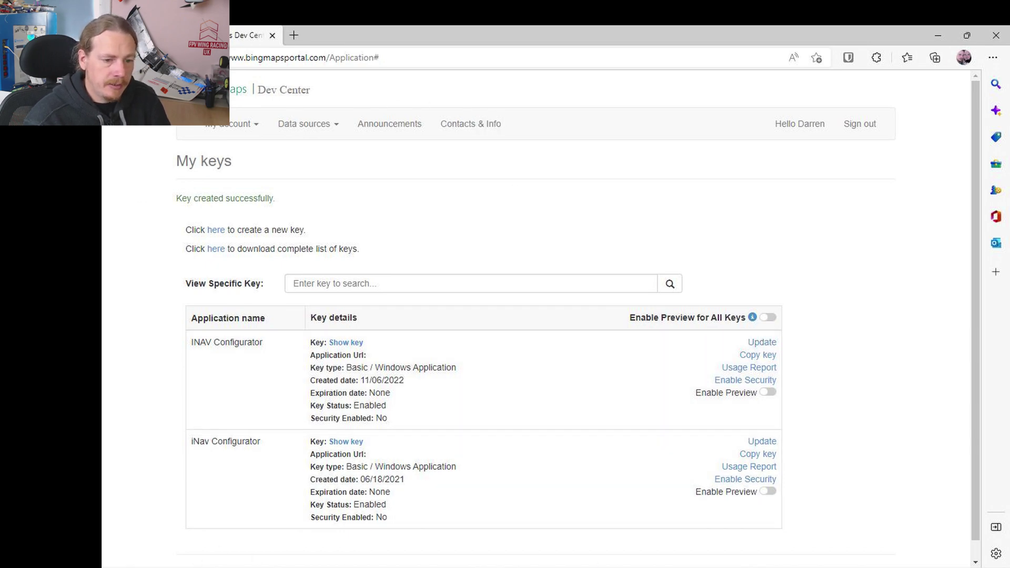
{"action": "key", "text": "alt+Tab"}
Paste the new Bing key into the Map API key field as plain text
{"action": "left_click", "coordinate": [688, 189]}
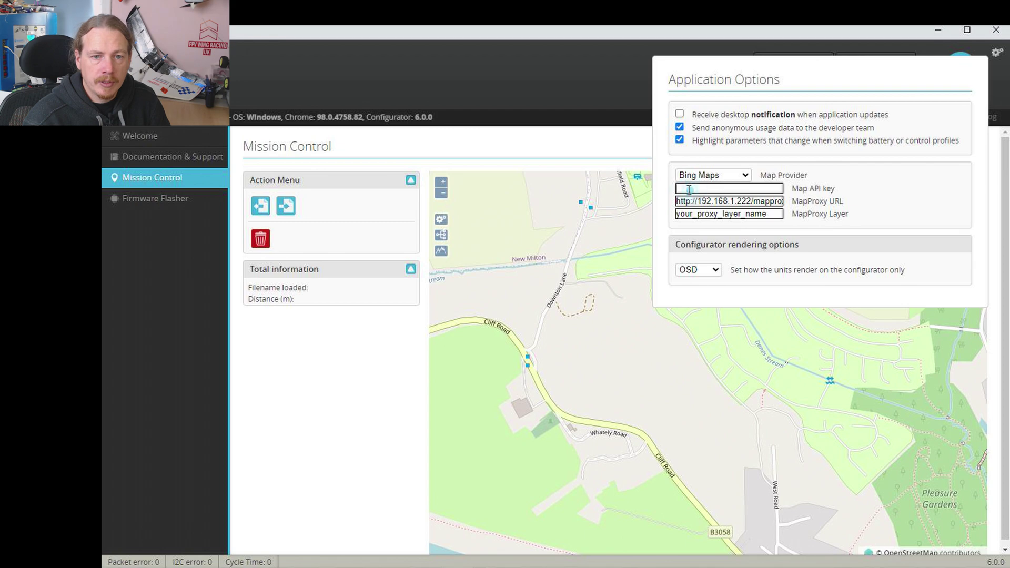
{"action": "right_click", "coordinate": [687, 188]}
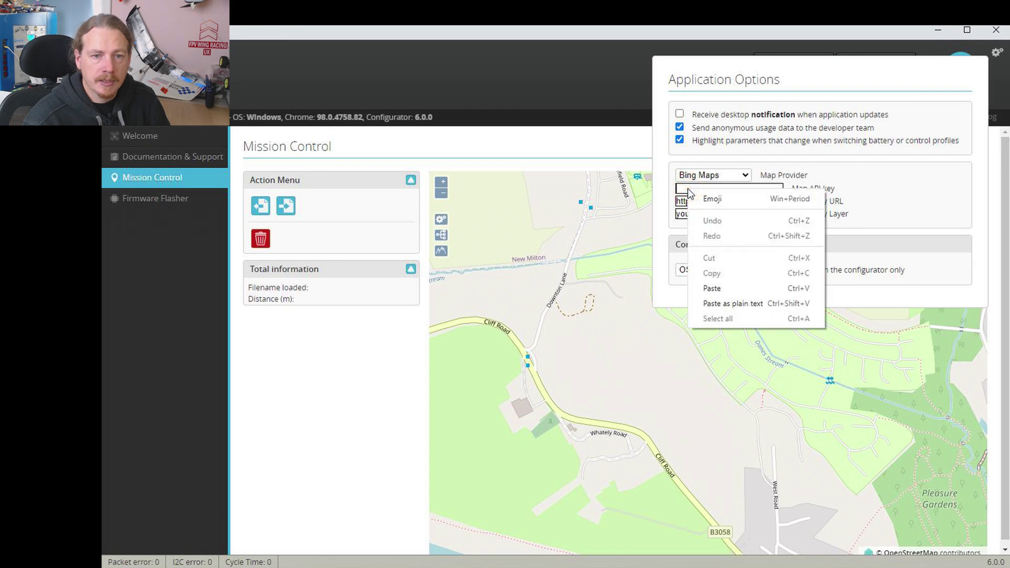
{"action": "left_click", "coordinate": [724, 304]}
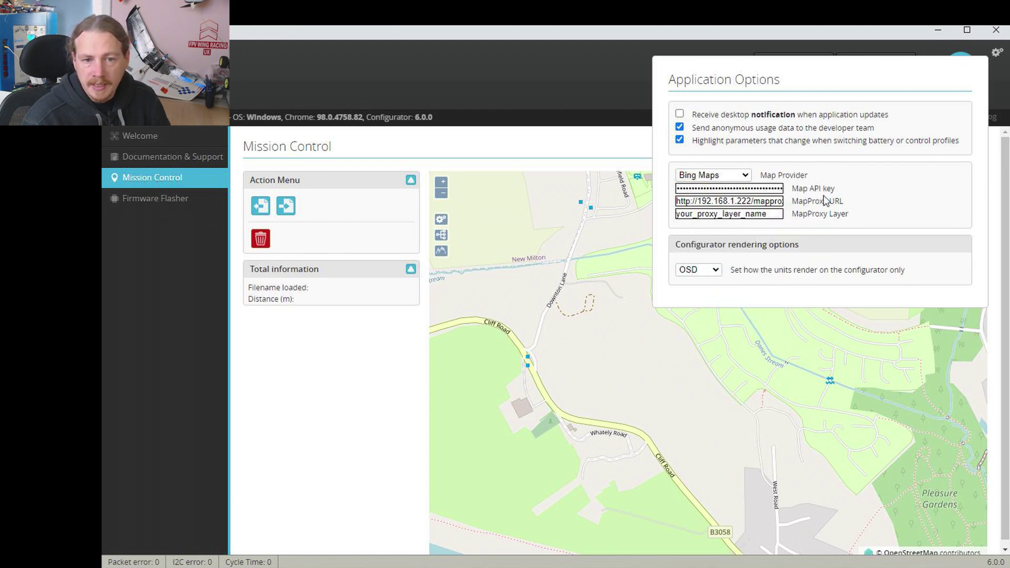
Close the application options and reload Mission Control via the Welcome page
{"action": "left_click", "coordinate": [998, 57]}
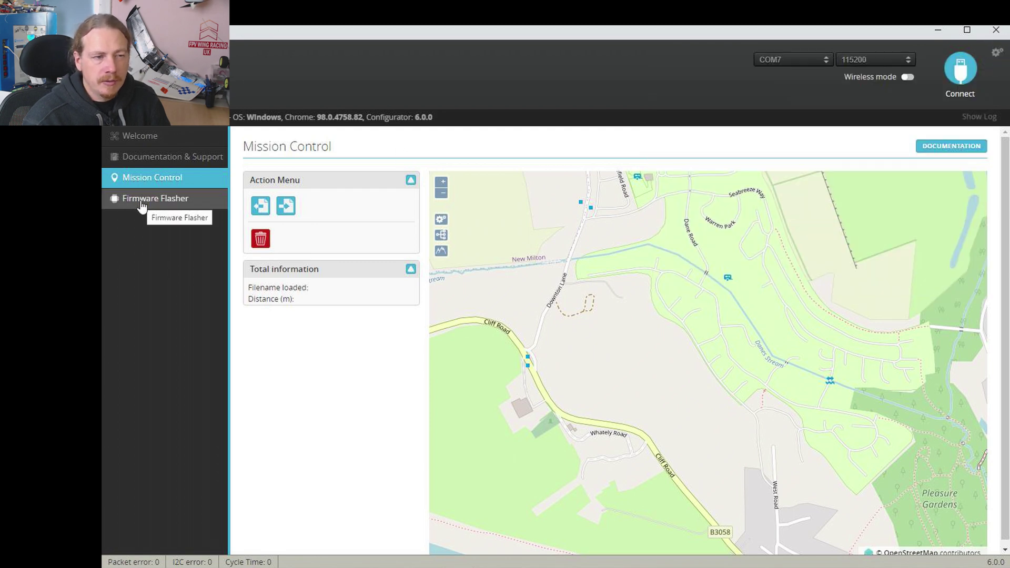
{"action": "left_click", "coordinate": [147, 135]}
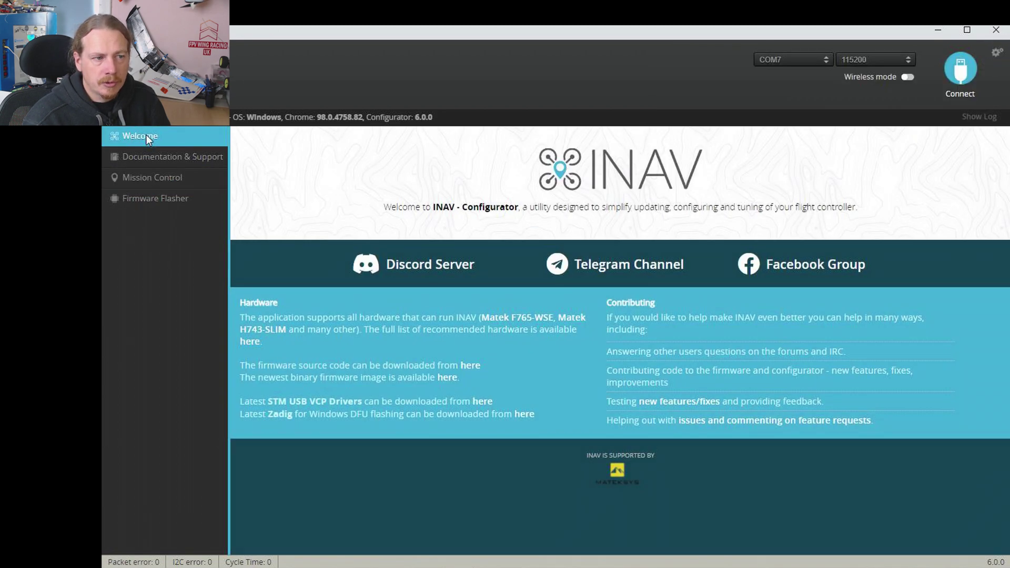
{"action": "left_click", "coordinate": [155, 180]}
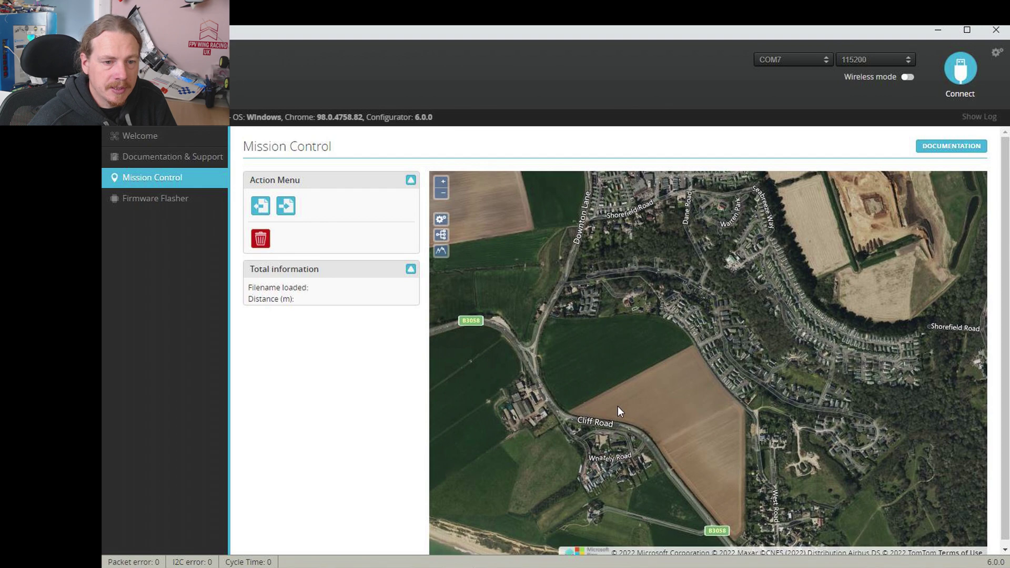
Zoom and pan the satellite map from the beach and clifftop to close views of Whately Road houses
{"action": "scroll", "coordinate": [617, 406], "scroll_direction": "up", "scroll_amount": 1}
{"action": "left_click_drag", "start_coordinate": [645, 415], "coordinate": [652, 210]}
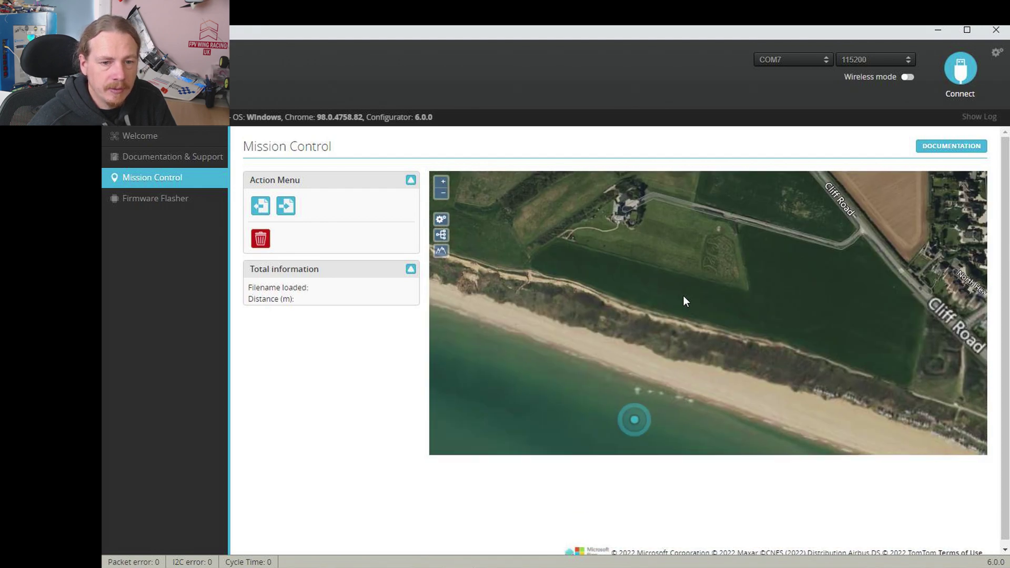
{"action": "scroll", "coordinate": [614, 343], "scroll_direction": "up", "scroll_amount": 3}
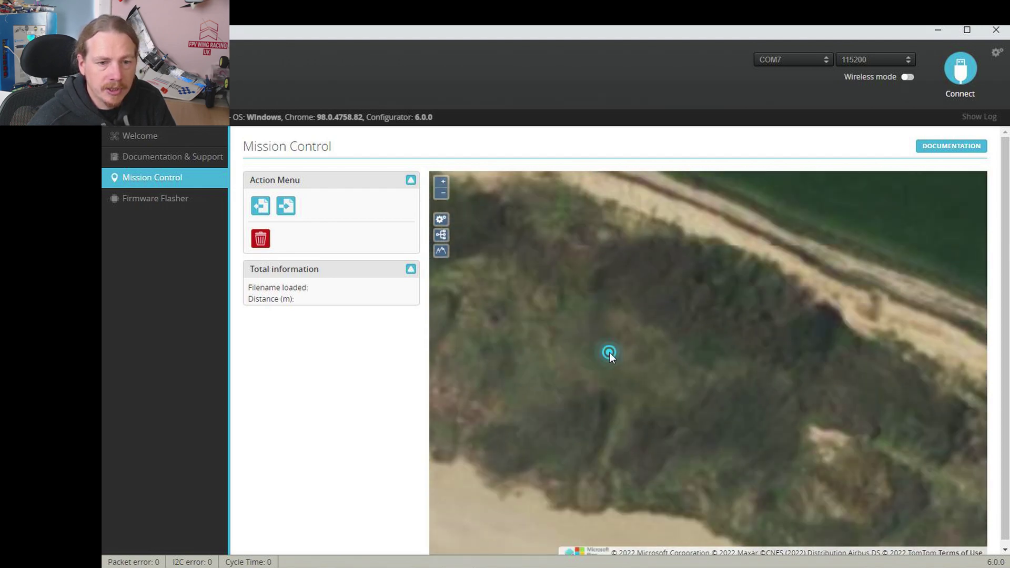
{"action": "scroll", "coordinate": [598, 286], "scroll_direction": "down", "scroll_amount": 4}
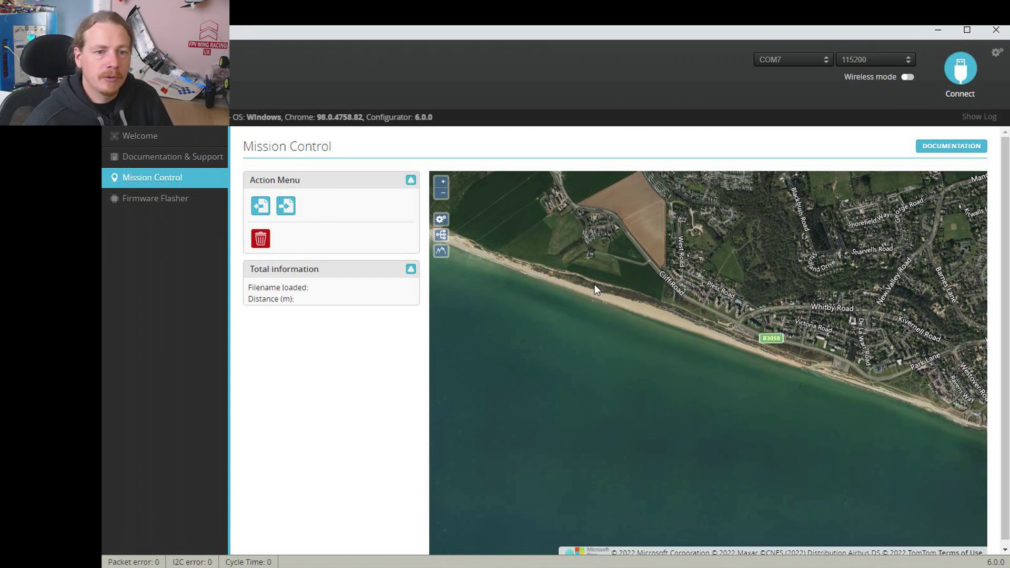
{"action": "scroll", "coordinate": [666, 250], "scroll_direction": "up", "scroll_amount": 5}
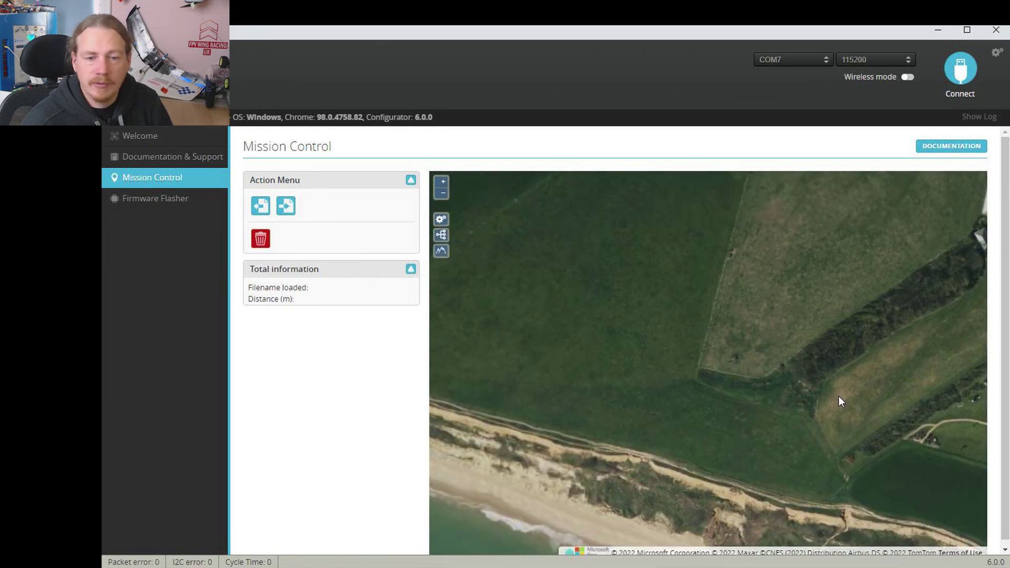
{"action": "left_click_drag", "start_coordinate": [840, 394], "coordinate": [734, 314]}
{"action": "scroll", "coordinate": [837, 302], "scroll_direction": "up", "scroll_amount": 2}
{"action": "left_click_drag", "start_coordinate": [837, 302], "coordinate": [575, 475]}
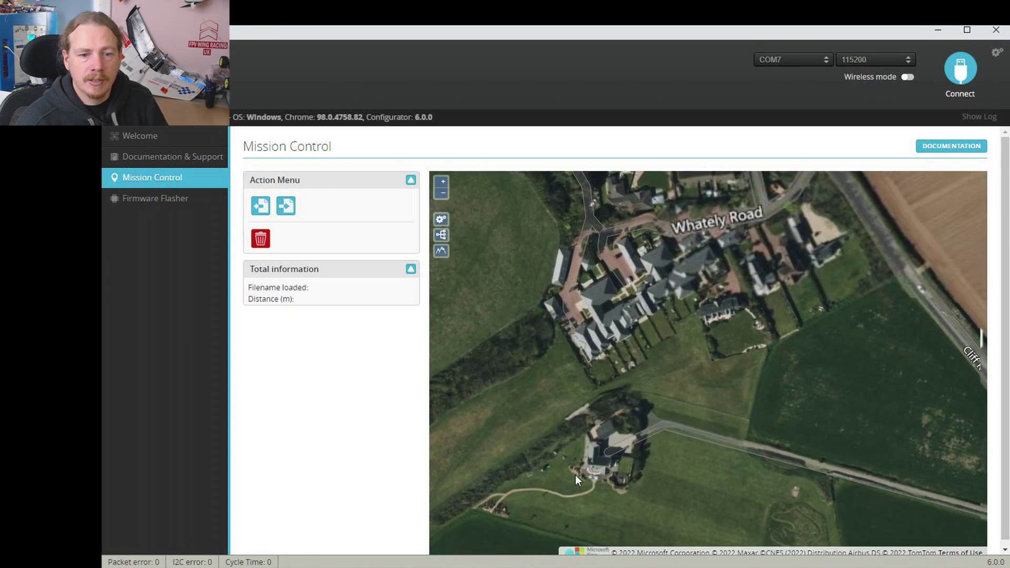